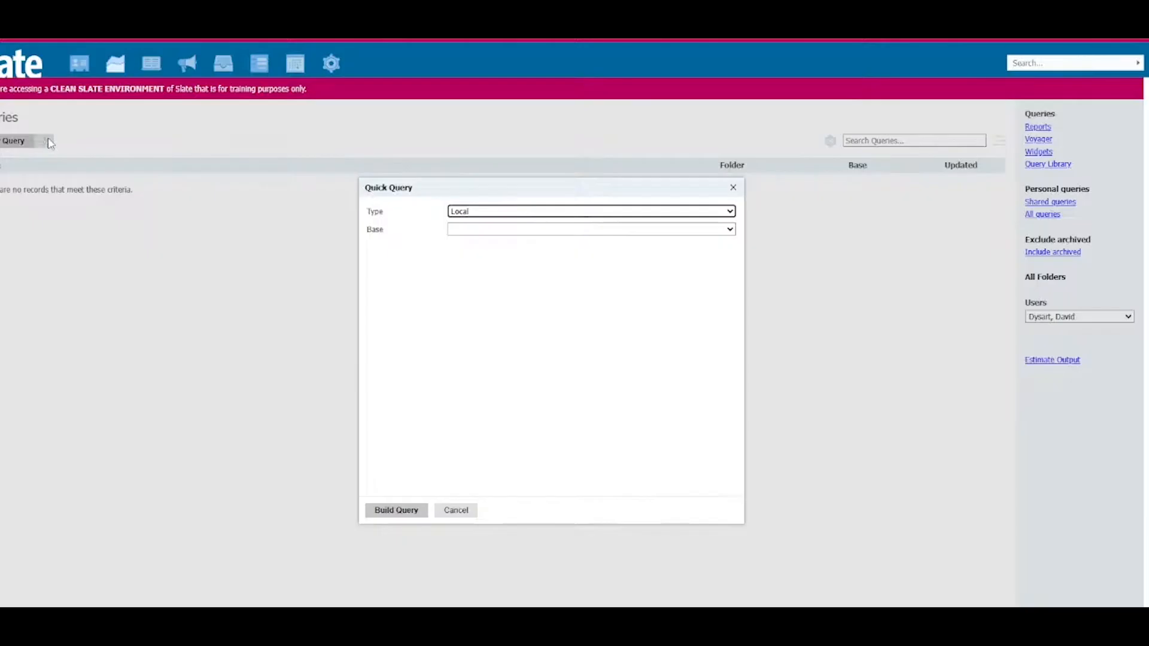
Step: Build a quick query of type Configurable Joins, category Records, with Person as the base
left_click(580, 214)
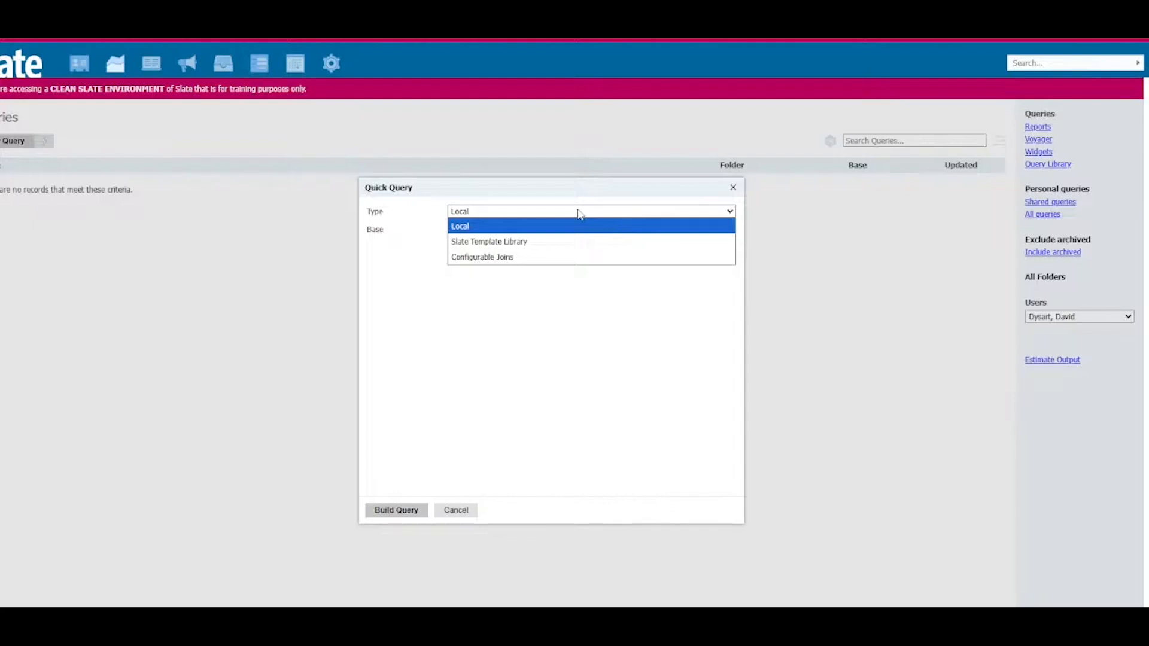
left_click(554, 259)
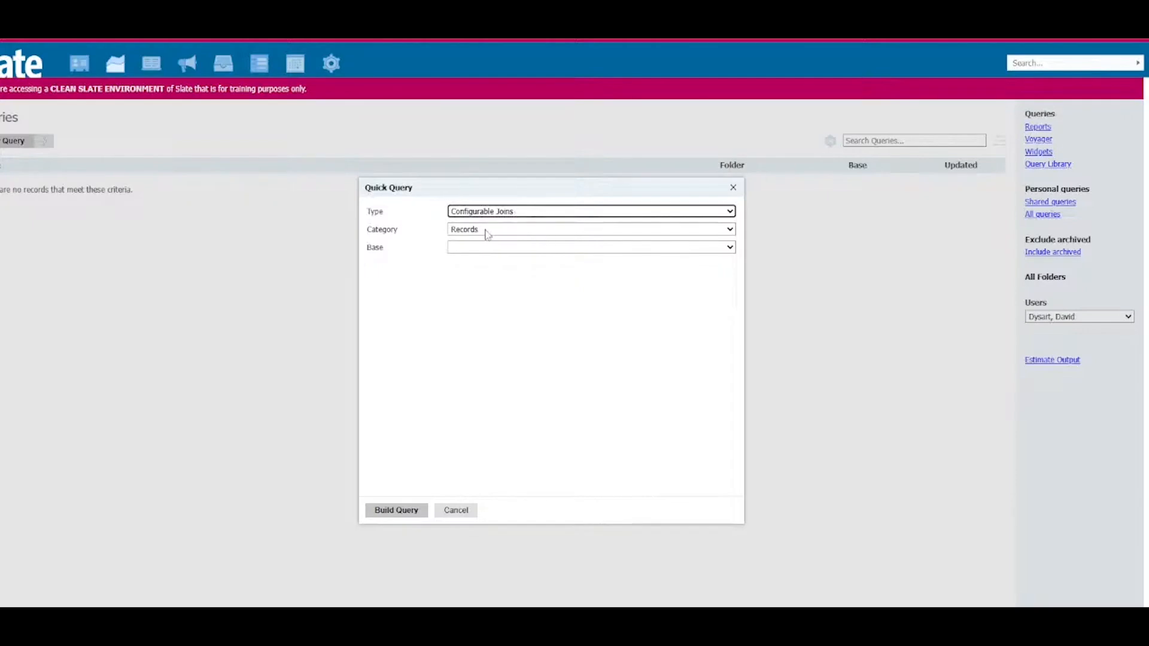
left_click(546, 233)
left_click(546, 240)
left_click(531, 248)
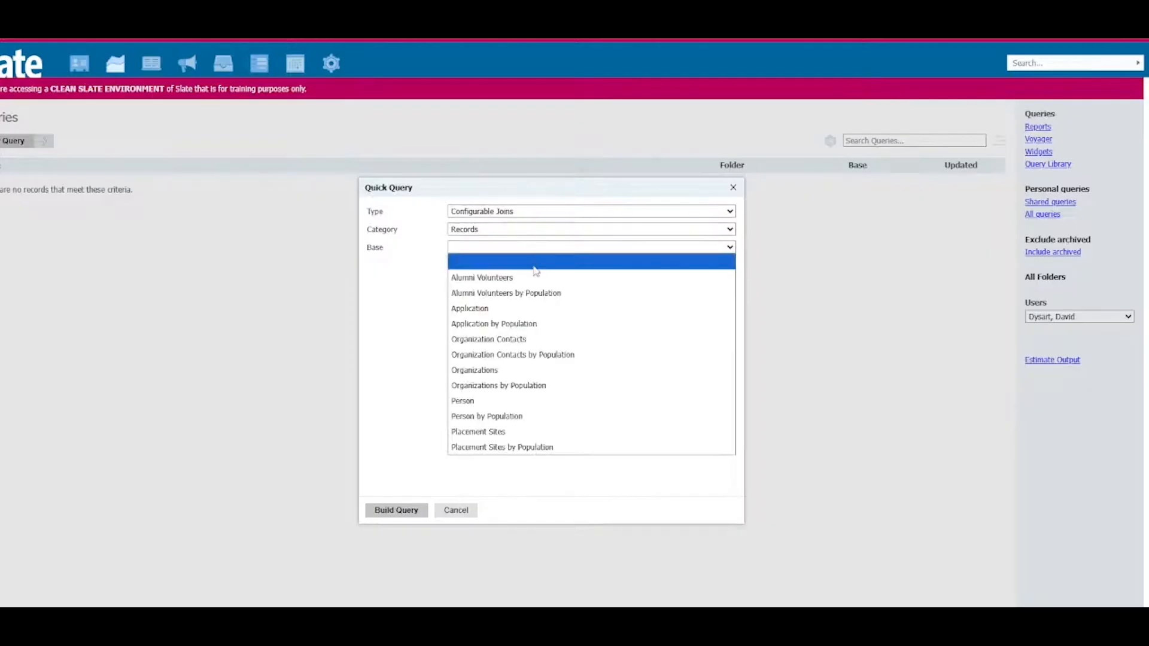
left_click(529, 402)
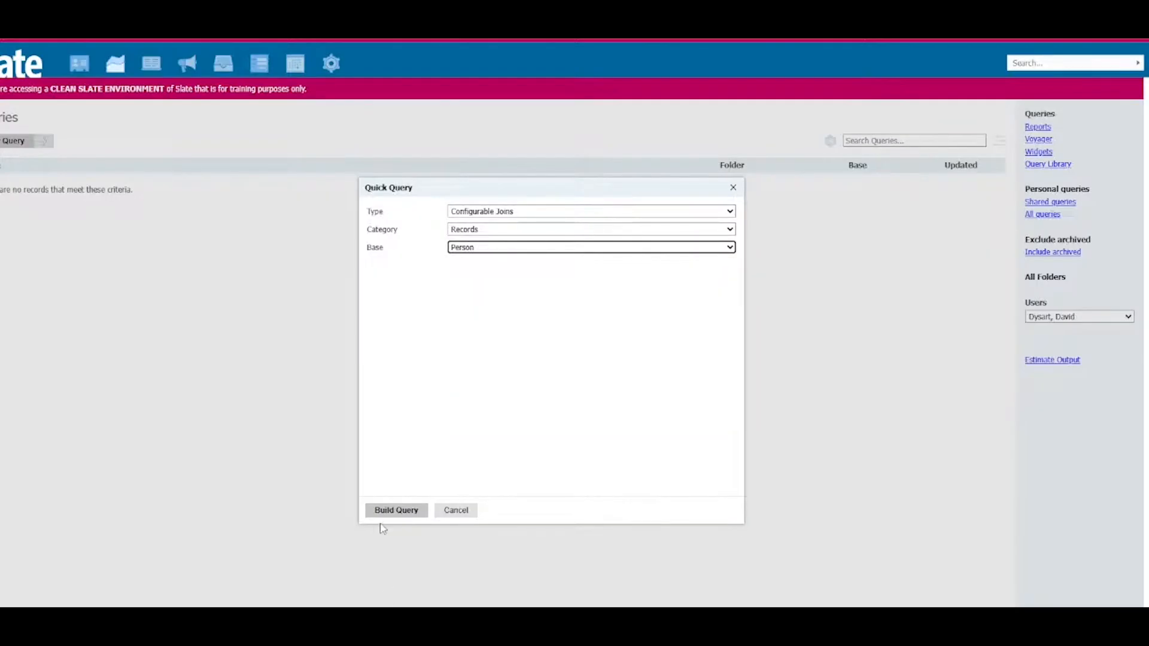
left_click(397, 513)
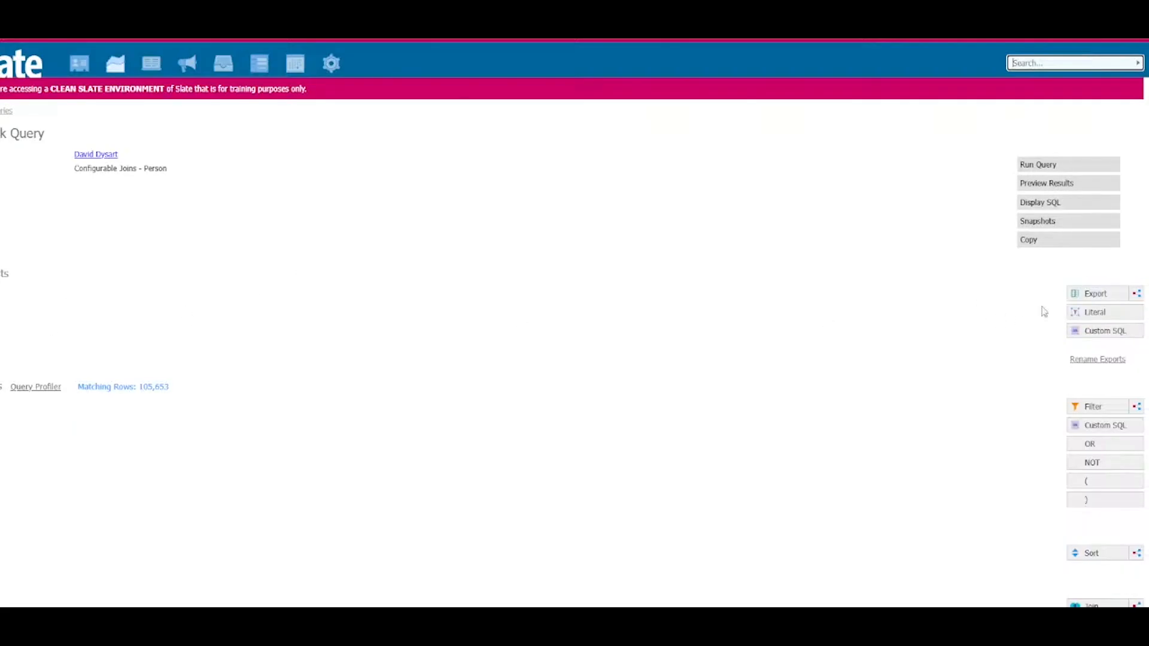
Step: Add a subquery export named Out of State Oliver
left_click(1137, 294)
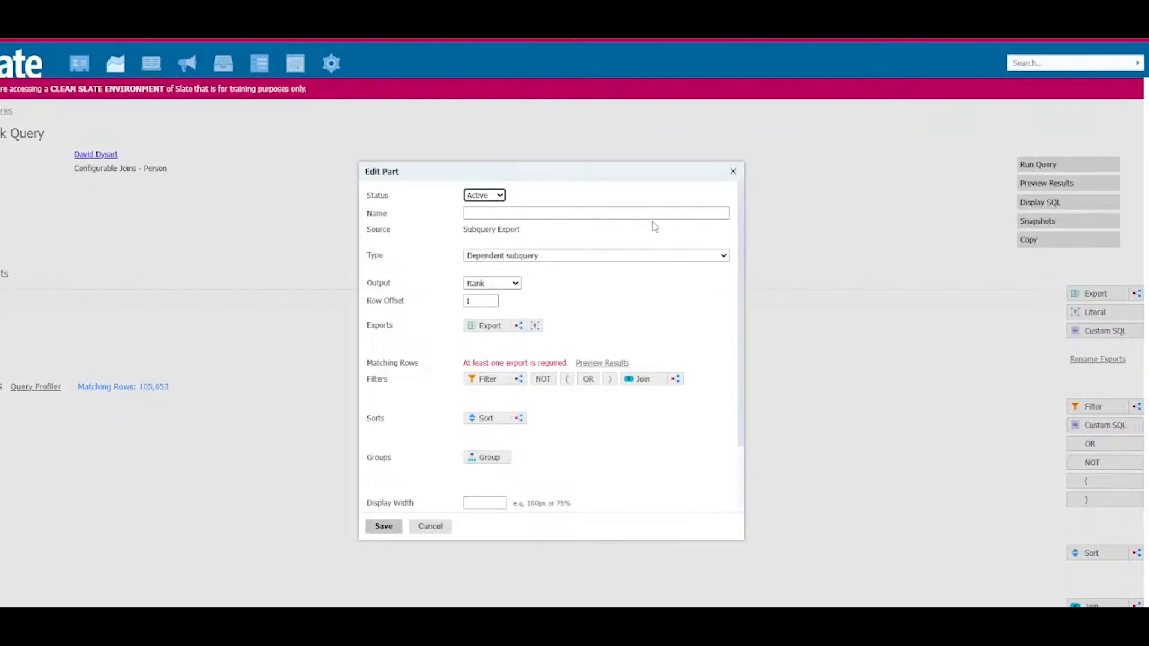
left_click(617, 214)
type("O")
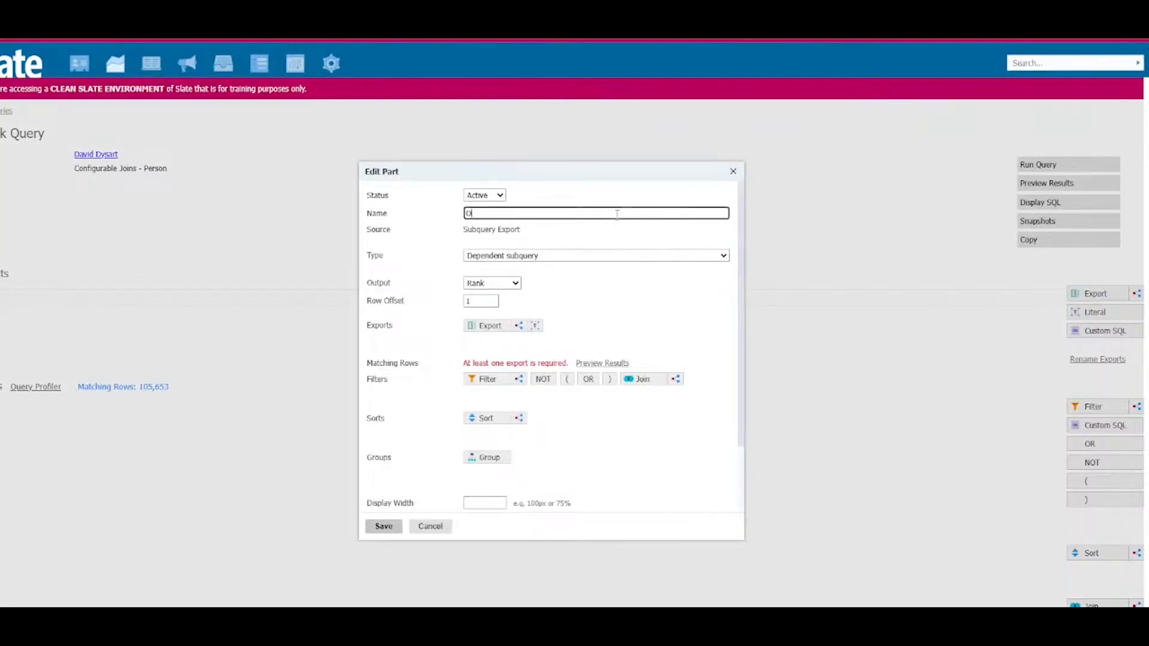
type("ut of State Oliver")
Step: Set the subquery output to Existence, with value 1 if exists and 0 if not exists
left_click(505, 286)
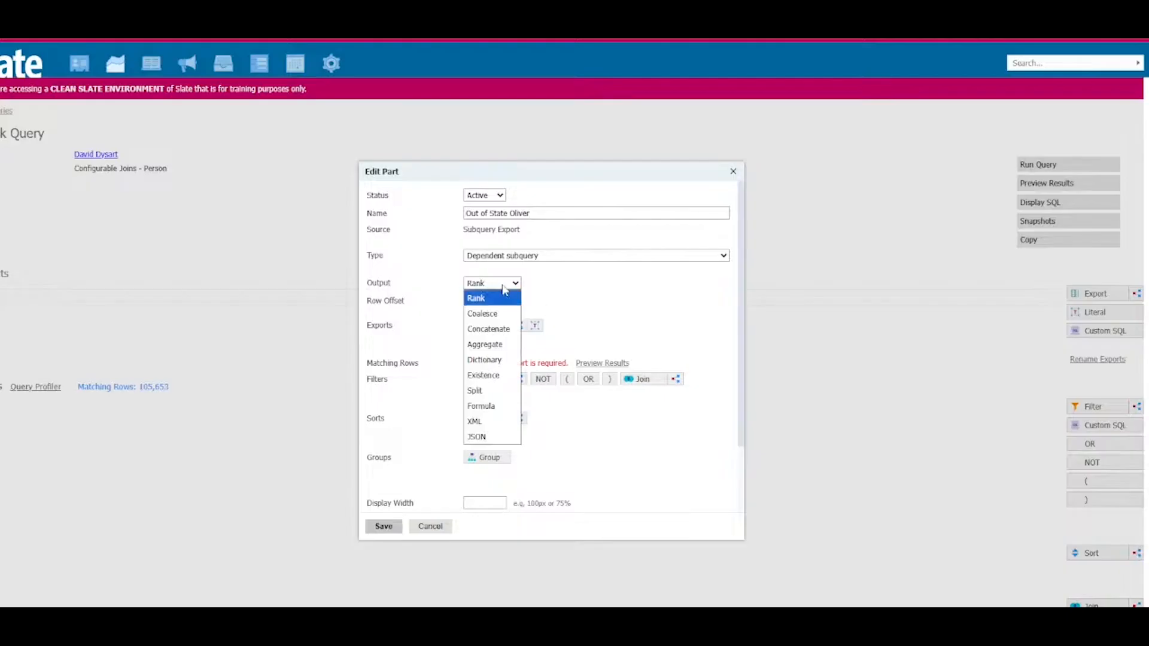
left_click(499, 376)
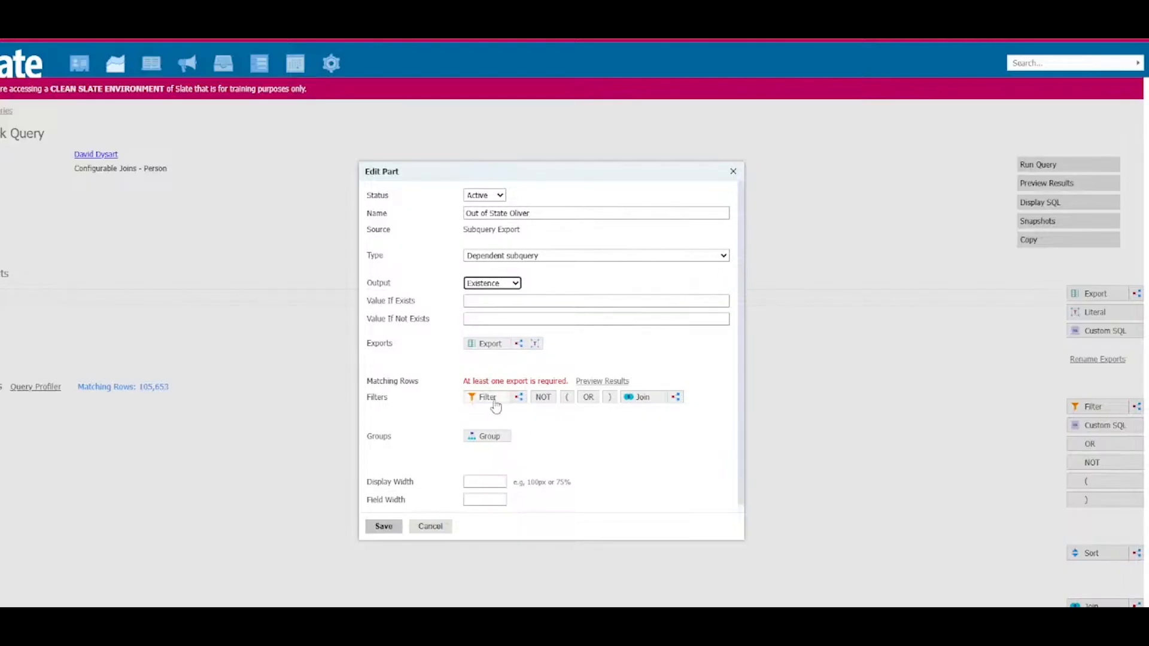
left_click(498, 298)
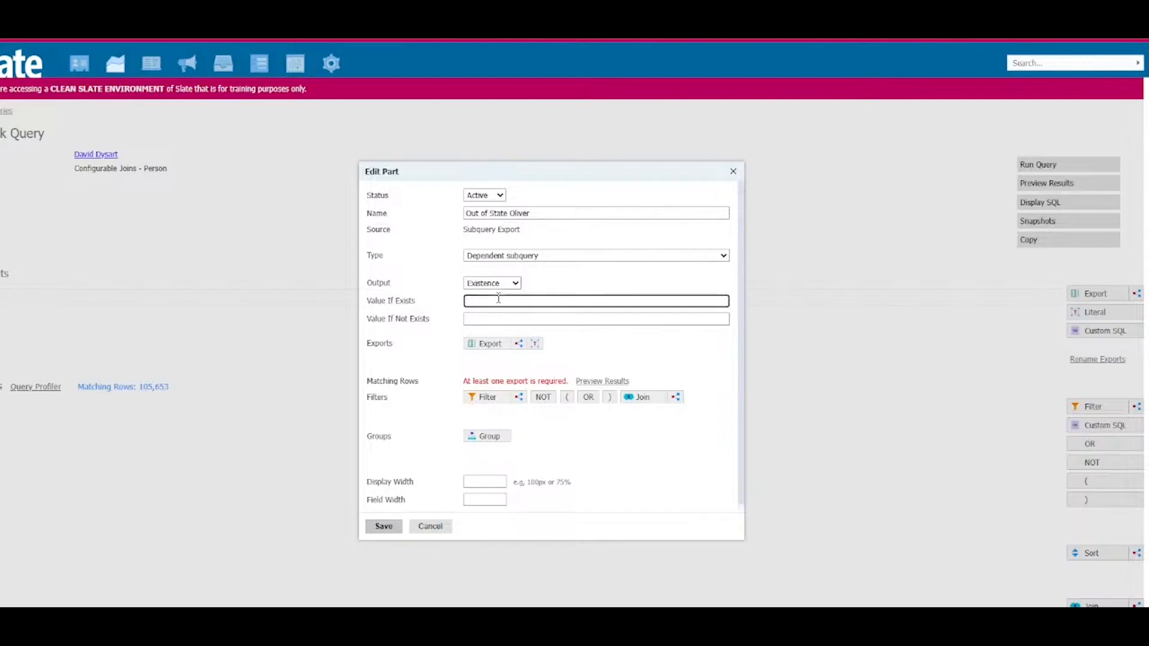
type("1")
left_click(497, 321)
type("0")
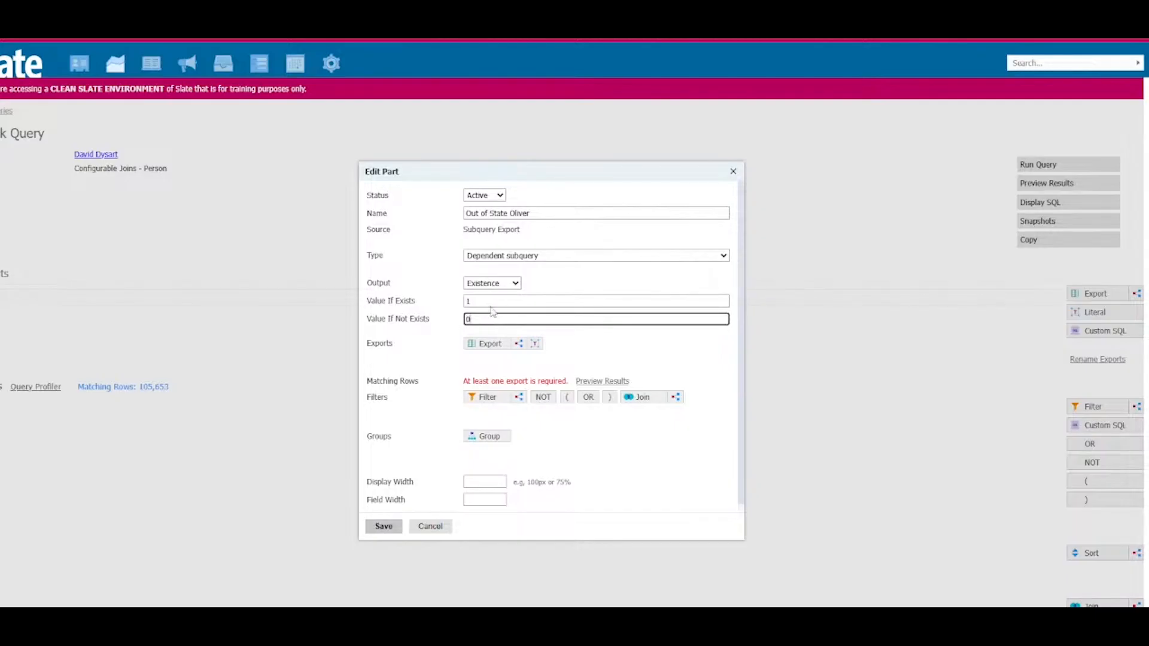
double_click(533, 302)
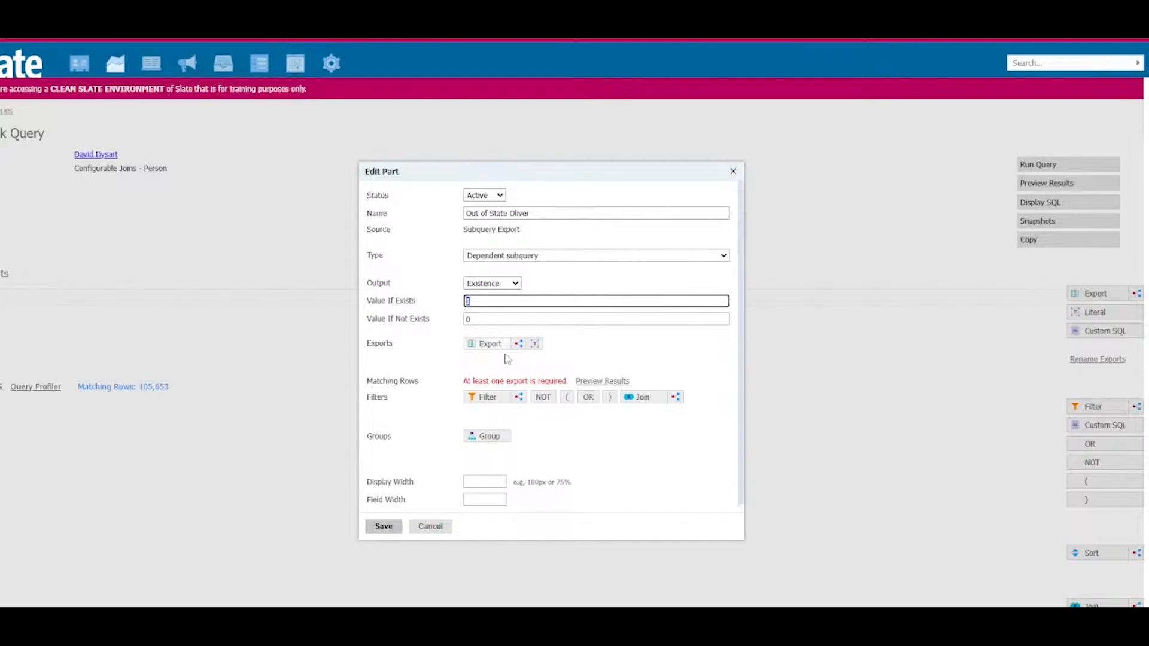
Step: Insert the address US State/Territory filter into the subquery
left_click(493, 402)
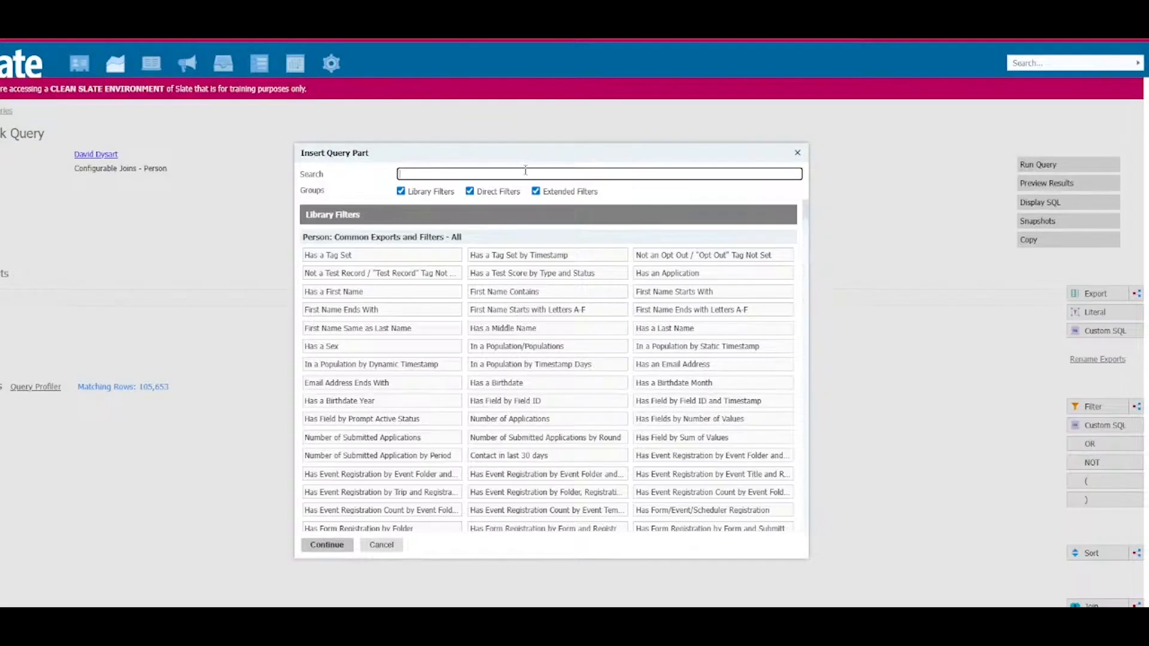
type("state")
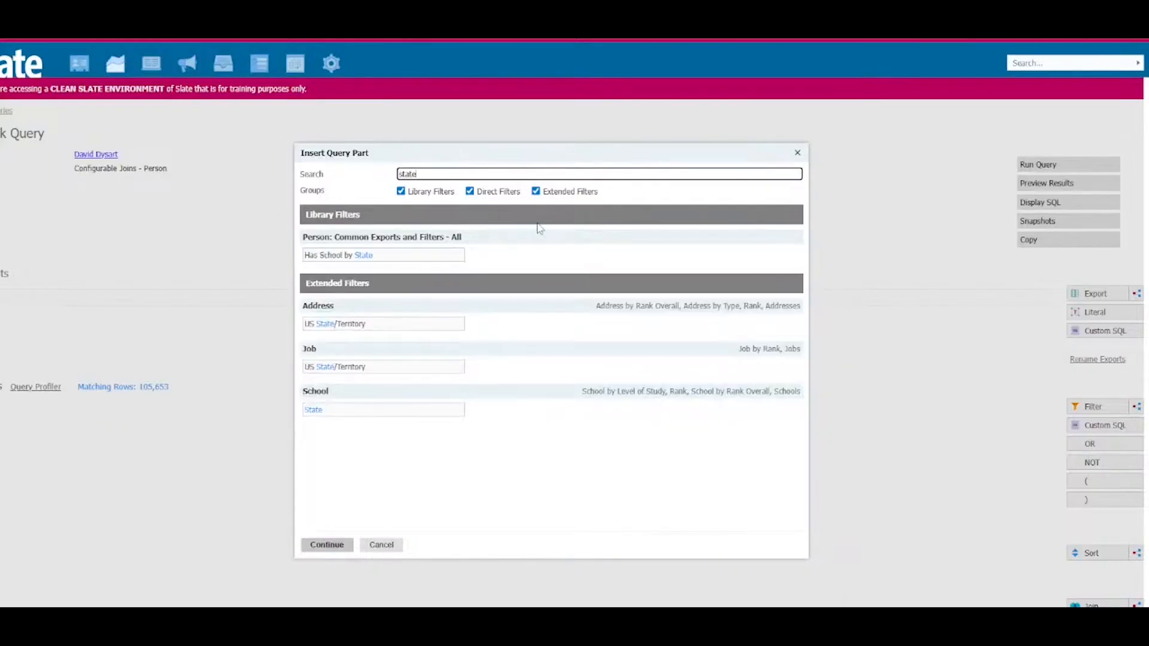
left_click(330, 325)
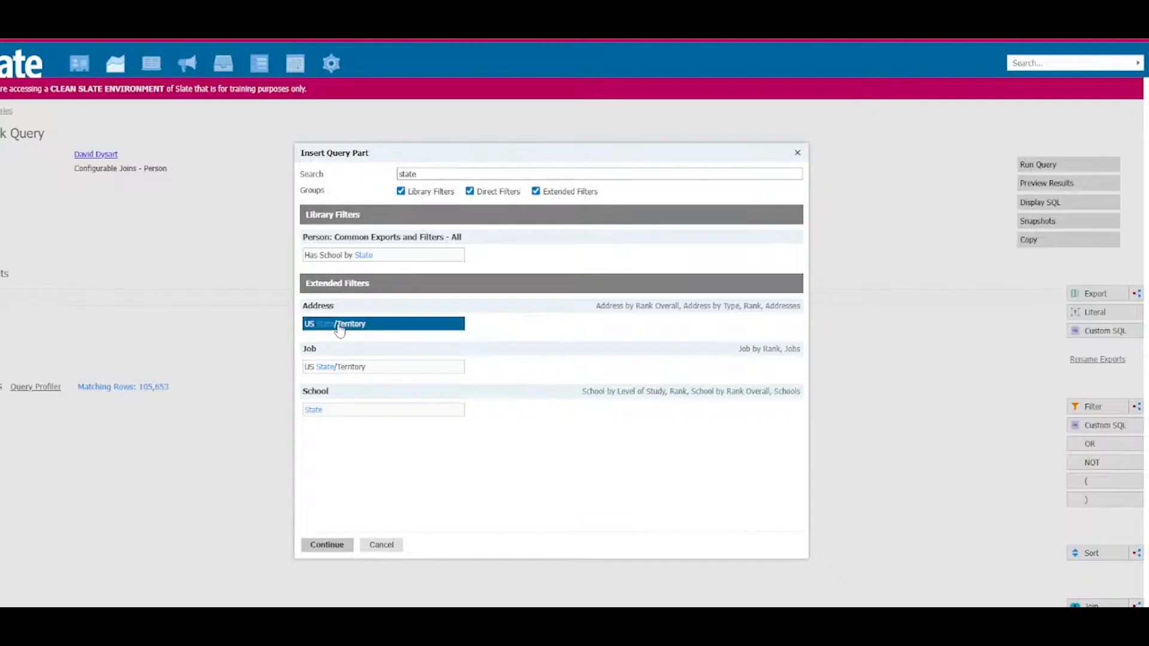
left_click(328, 545)
Step: Join the filter through Person / Address by Type, Rank with rank 1 and type Permanent Address
left_click(575, 226)
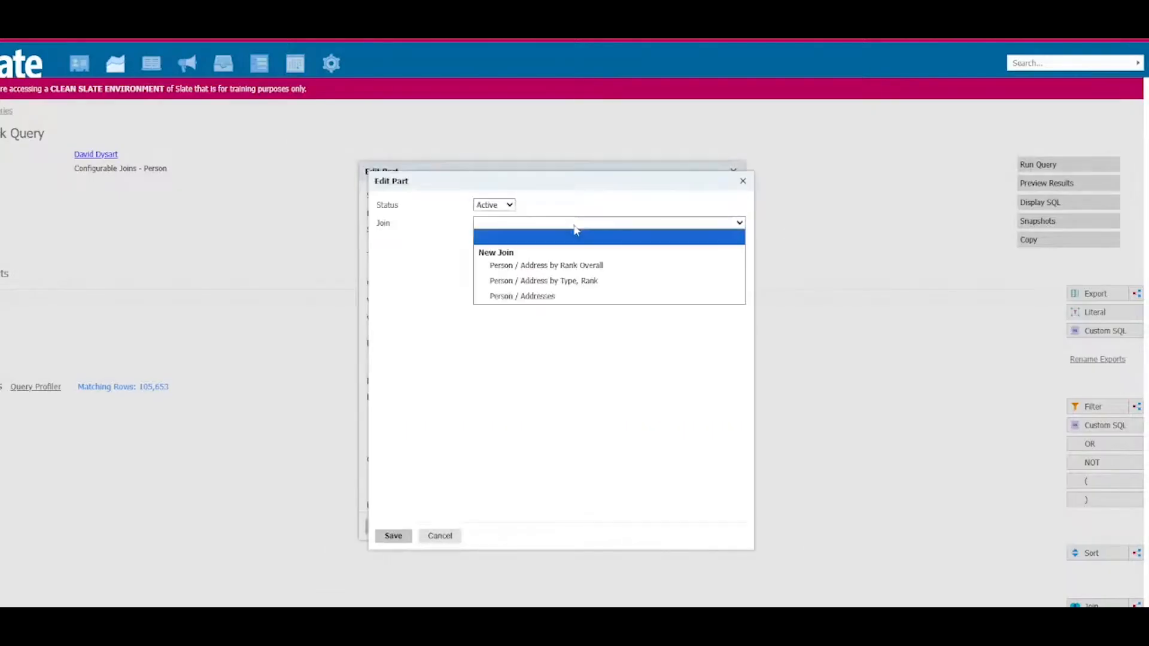
left_click(587, 283)
left_click(592, 283)
type("1")
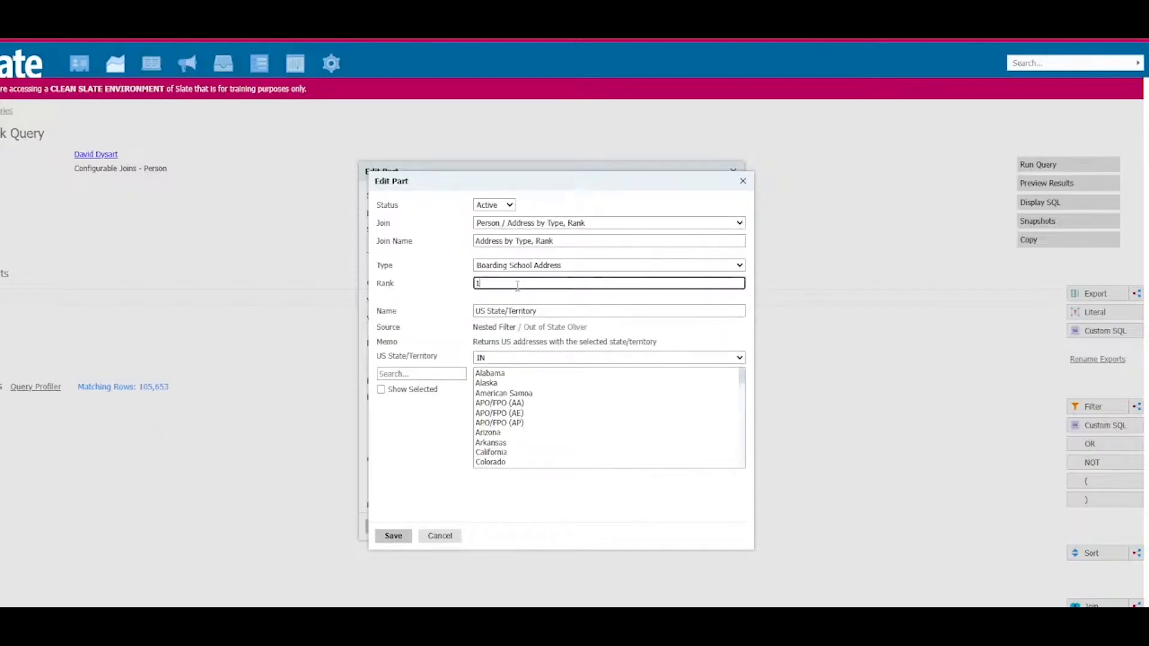
left_click(571, 268)
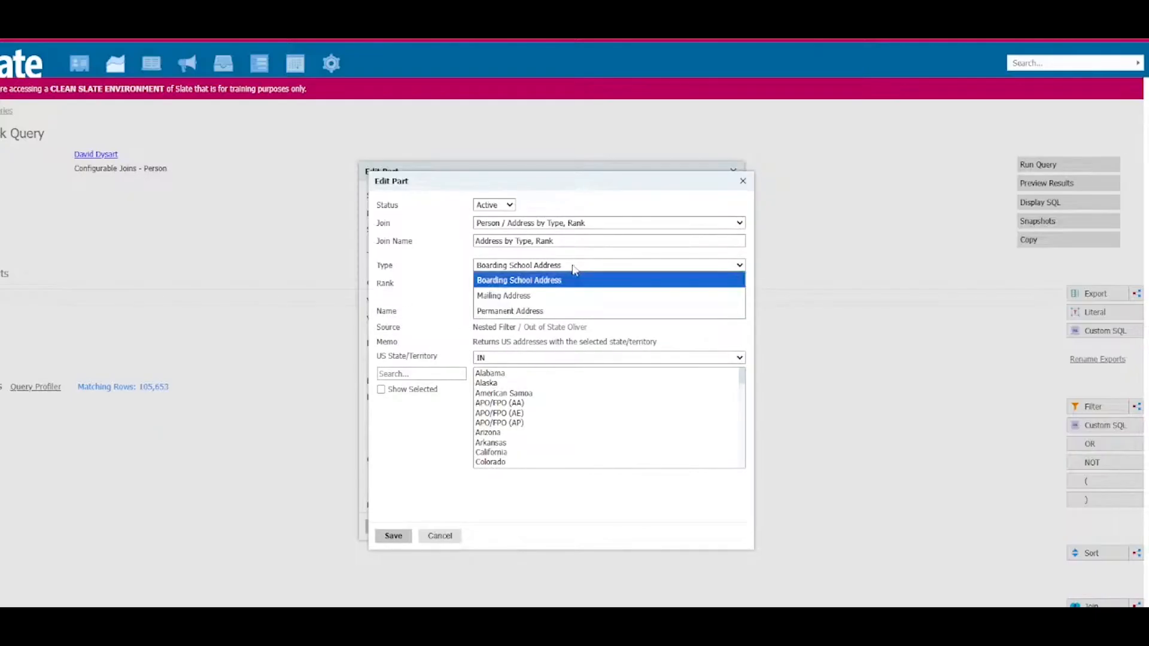
left_click(563, 311)
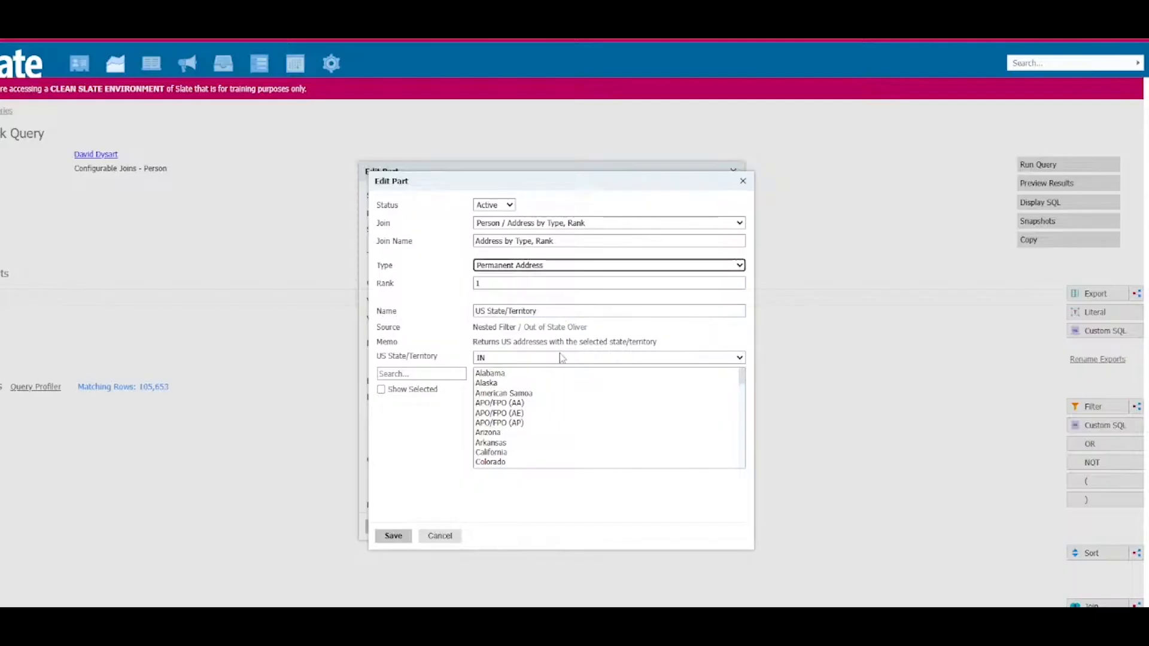
Step: Select California as the state and save the filter
left_click(444, 376)
type("califo")
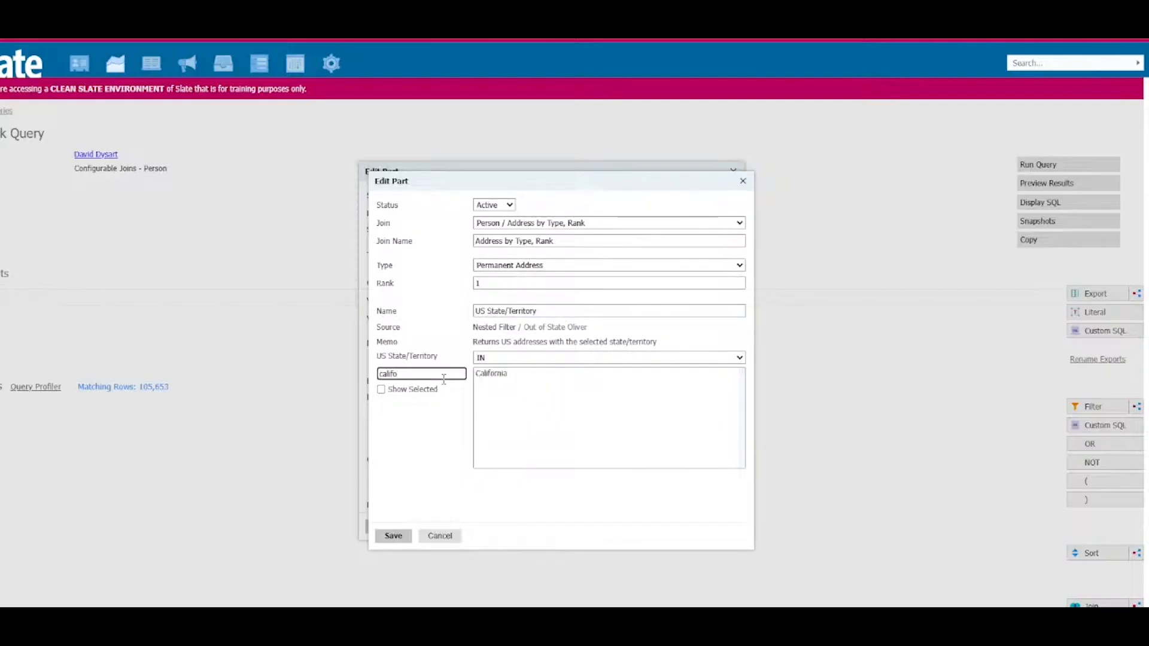
left_click(496, 375)
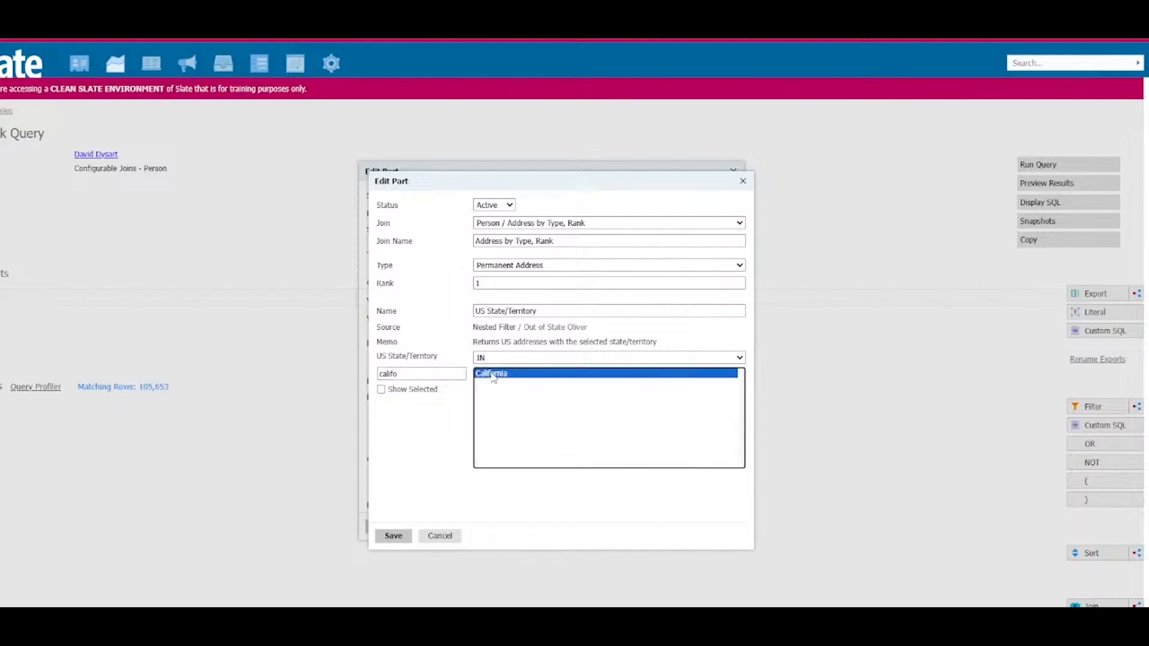
left_click(390, 536)
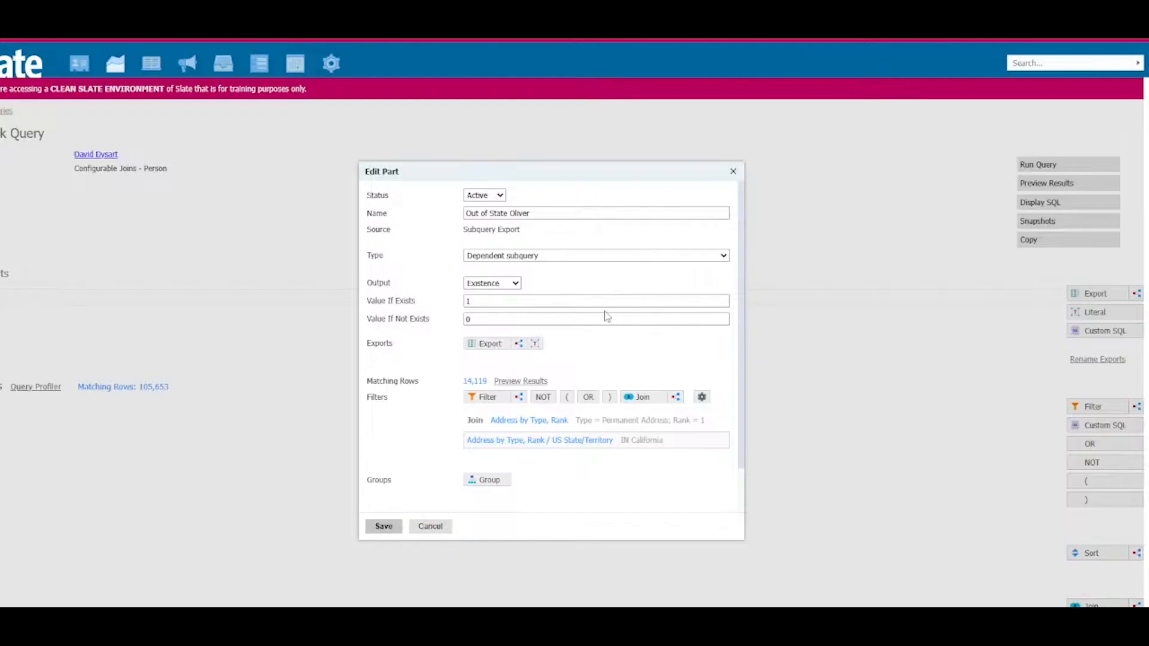
Step: Add a nested subquery filter named OOS >= .20 using the Comparison aggregate
mouse_move(593, 444)
left_click(521, 398)
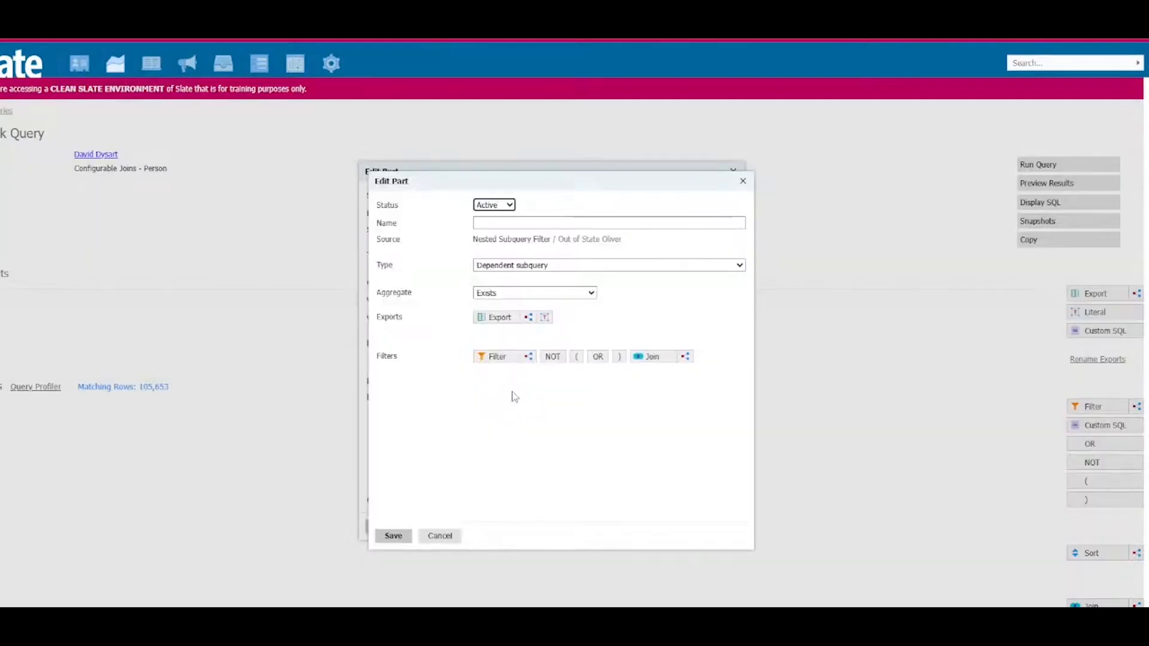
left_click(513, 293)
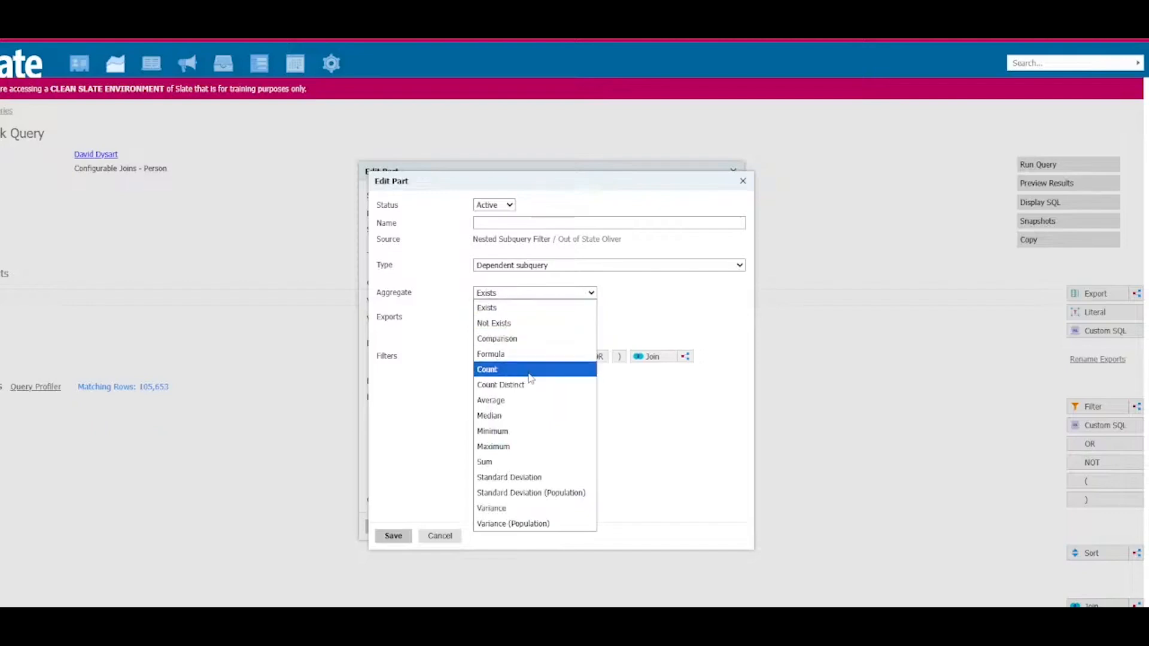
left_click(533, 339)
left_click(531, 221)
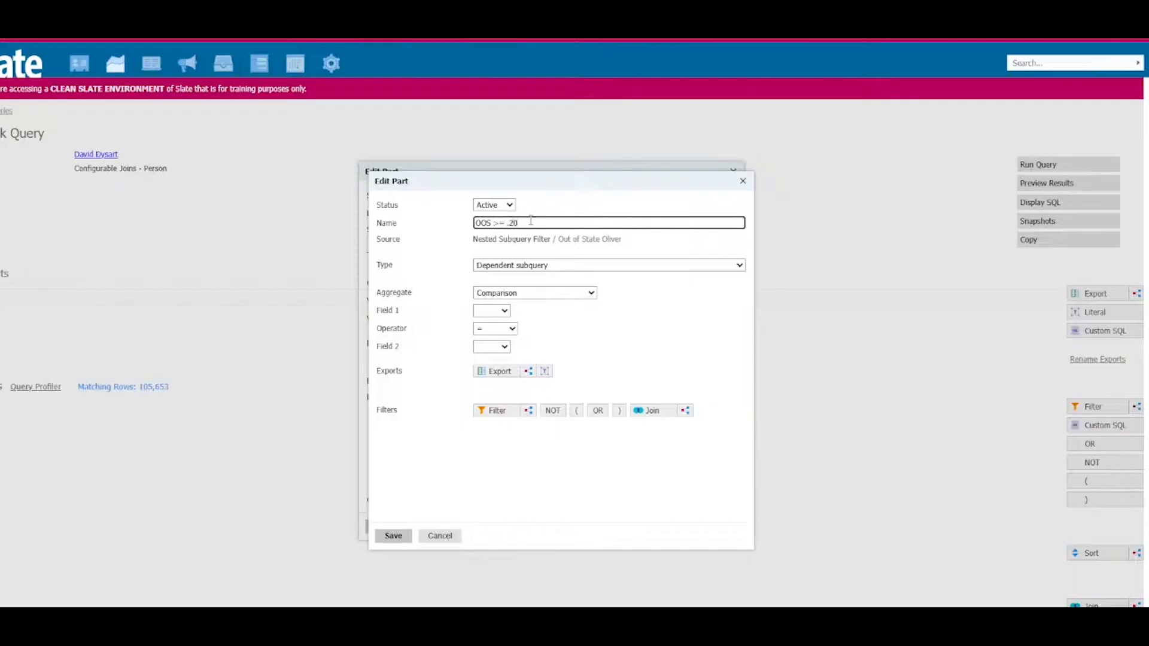
Step: Add the Out of State Interest export to the filter and set it as Field 1
left_click(499, 372)
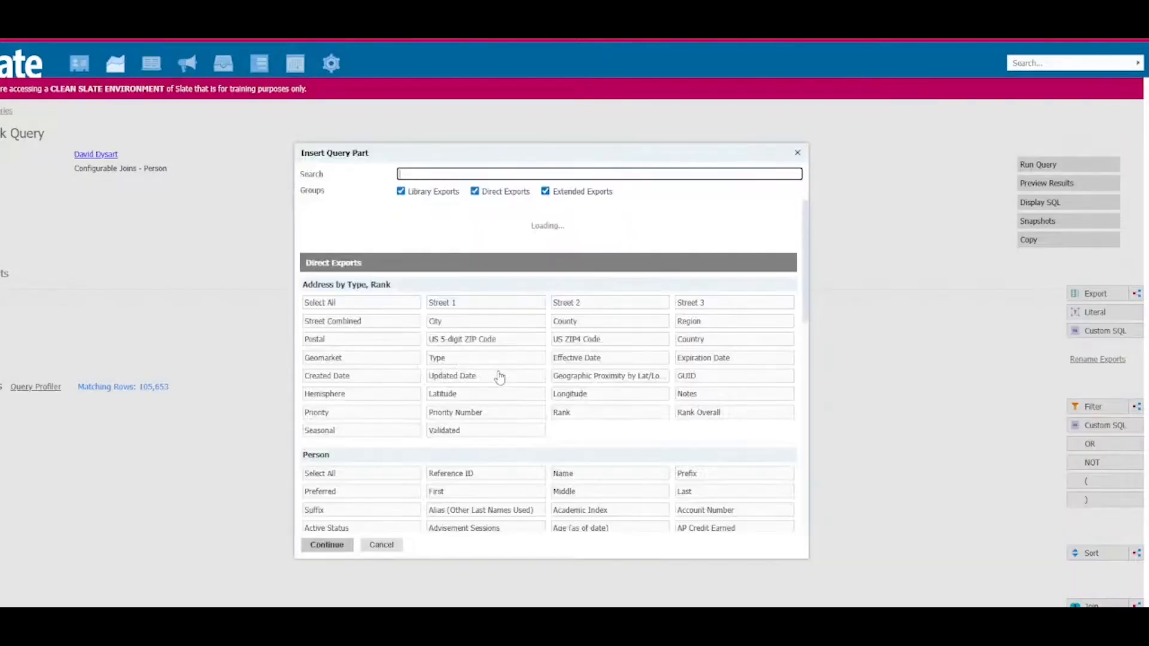
type("interest")
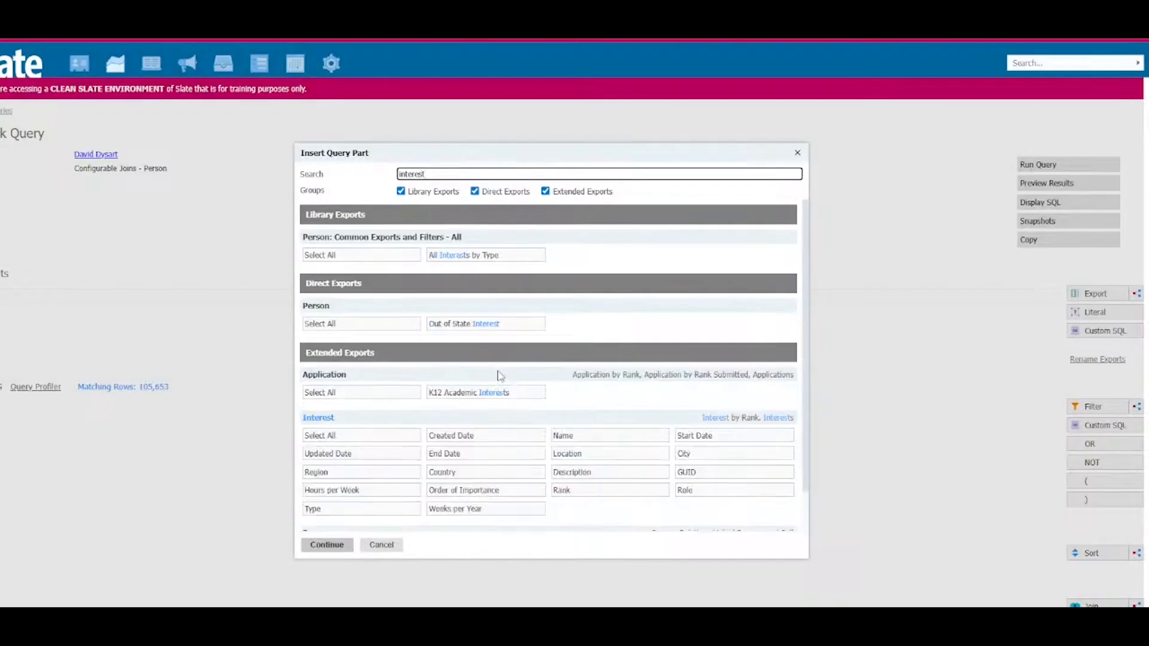
left_click(480, 325)
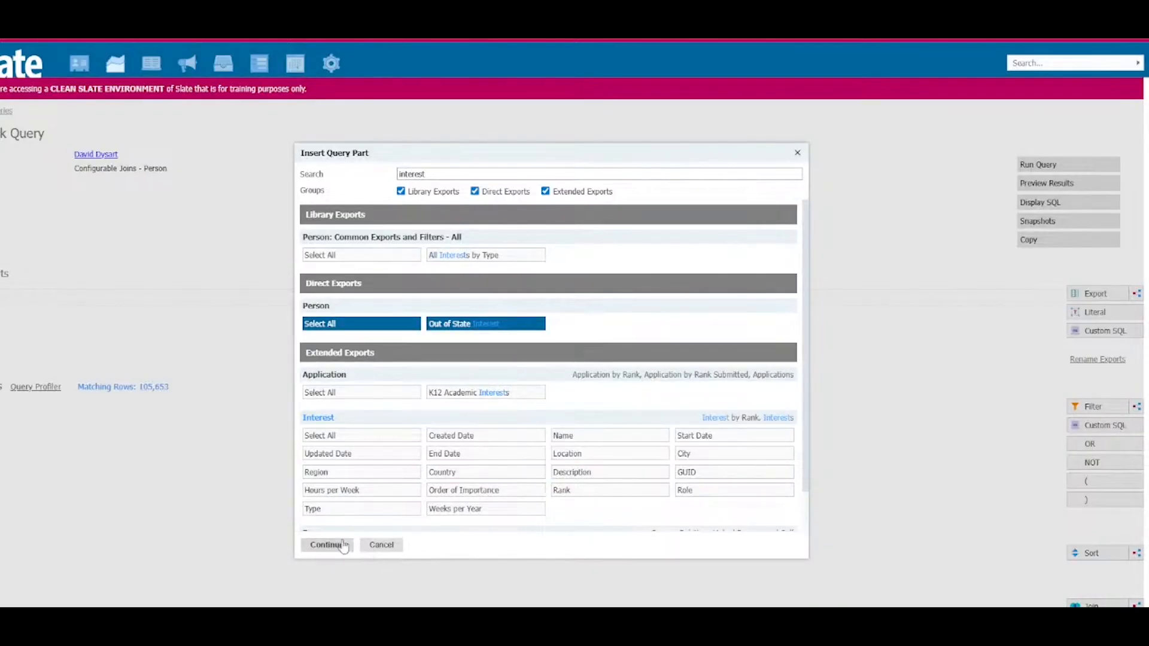
left_click(343, 546)
left_click(482, 311)
left_click(535, 338)
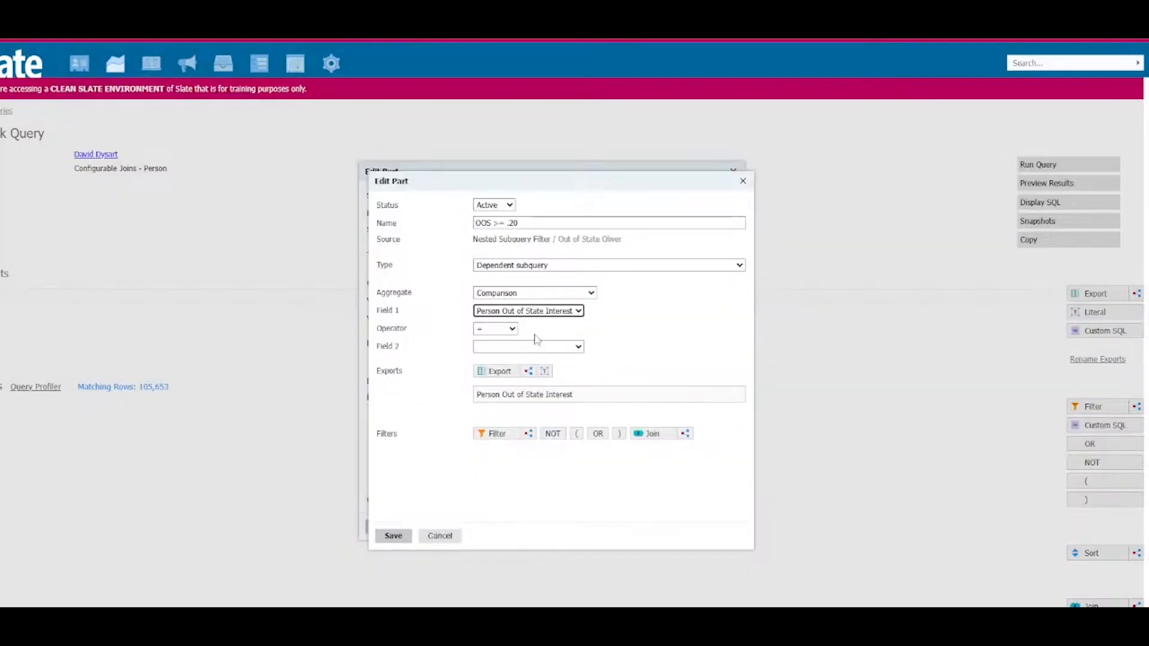
Step: Format the Out of State Interest export as Real with a null value of 0 and save it
left_click(572, 394)
left_click(513, 320)
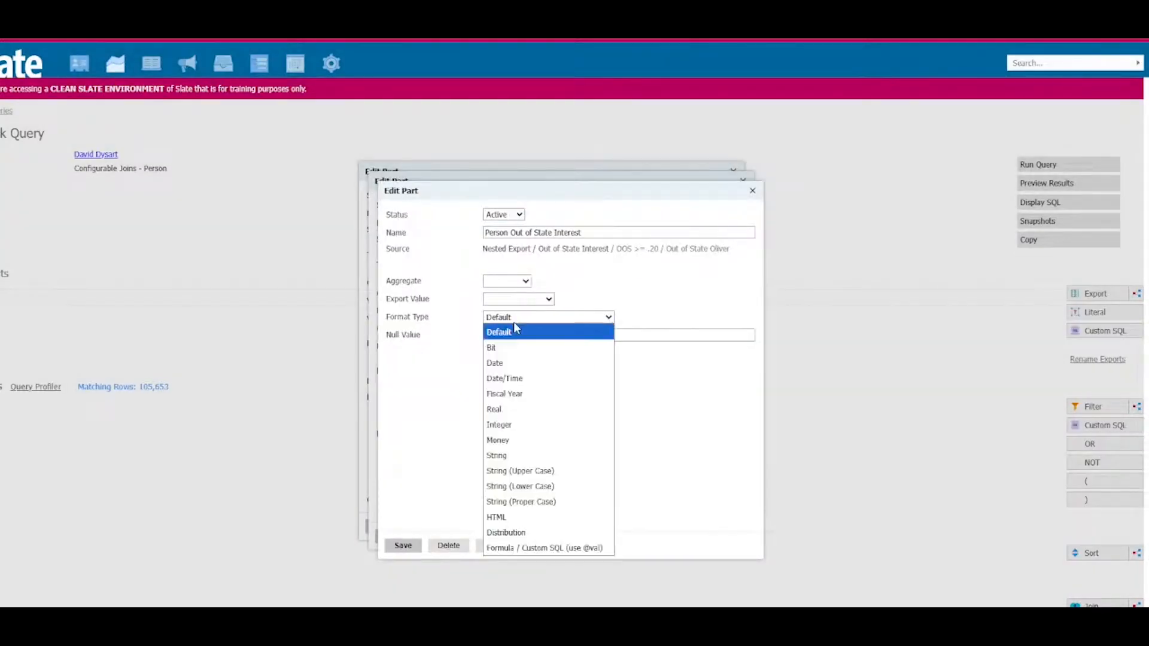
left_click(532, 409)
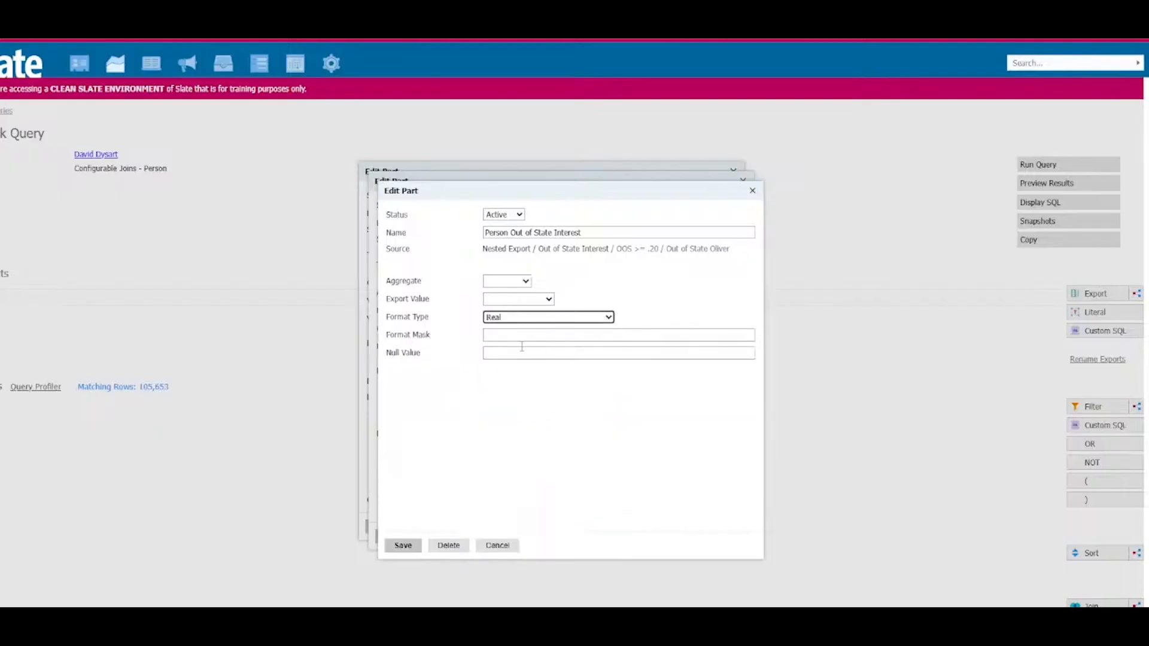
left_click(536, 353)
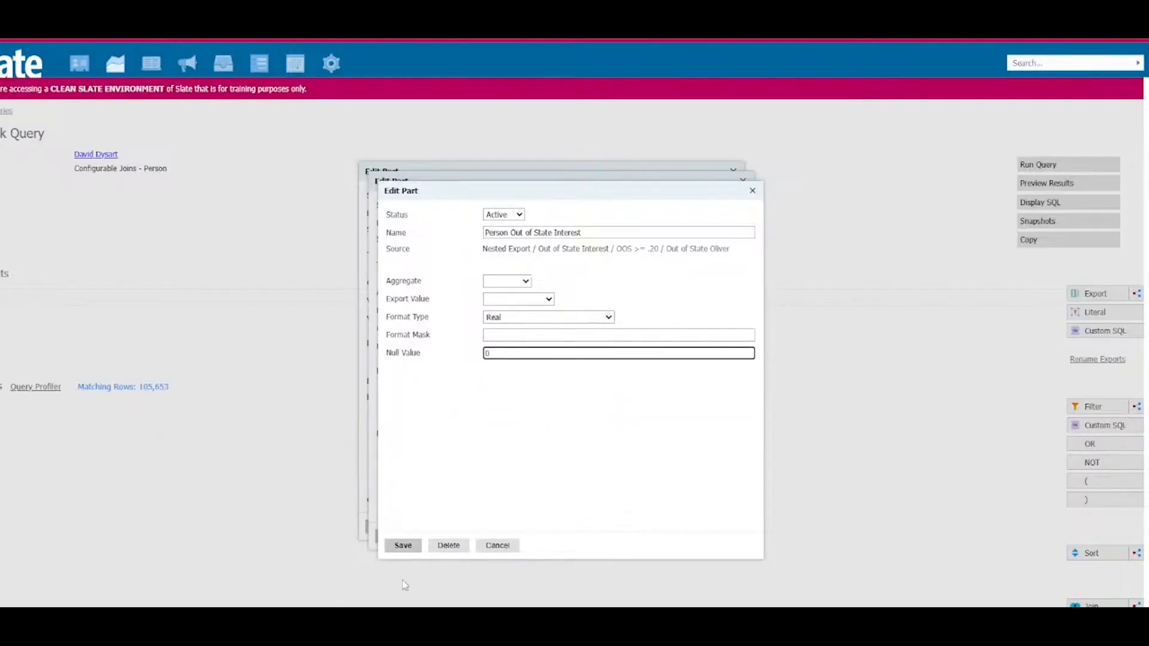
left_click(405, 550)
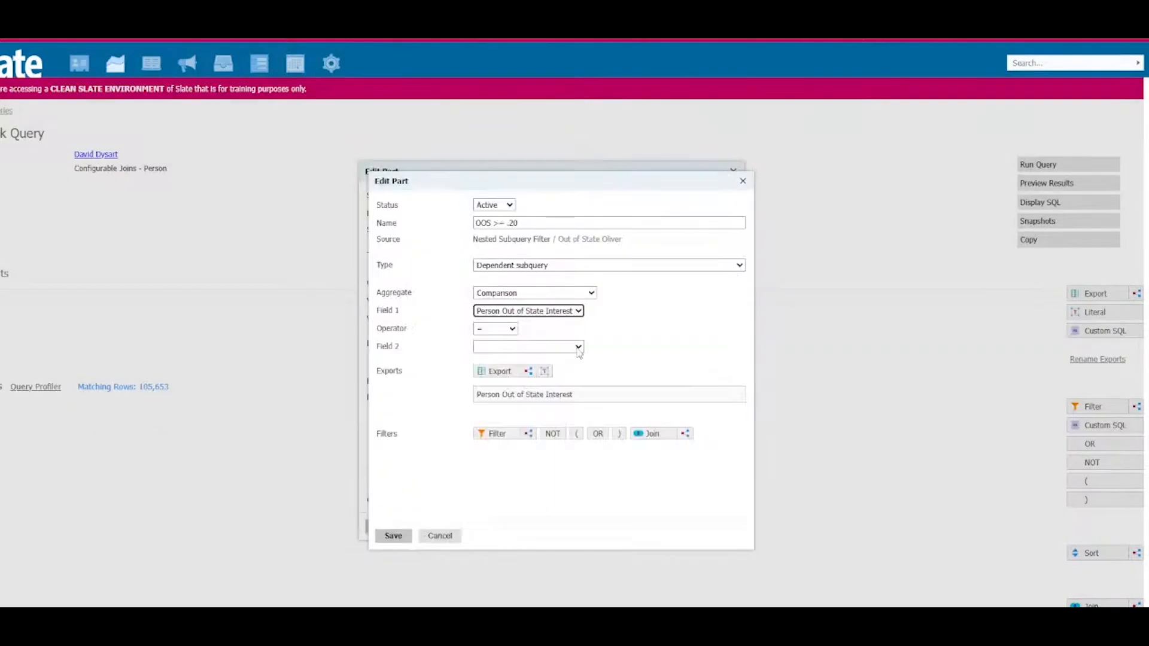
Step: Set the comparison operator to >= and add a literal export named .20 with the value .20
left_click(510, 329)
left_click(497, 407)
left_click(544, 371)
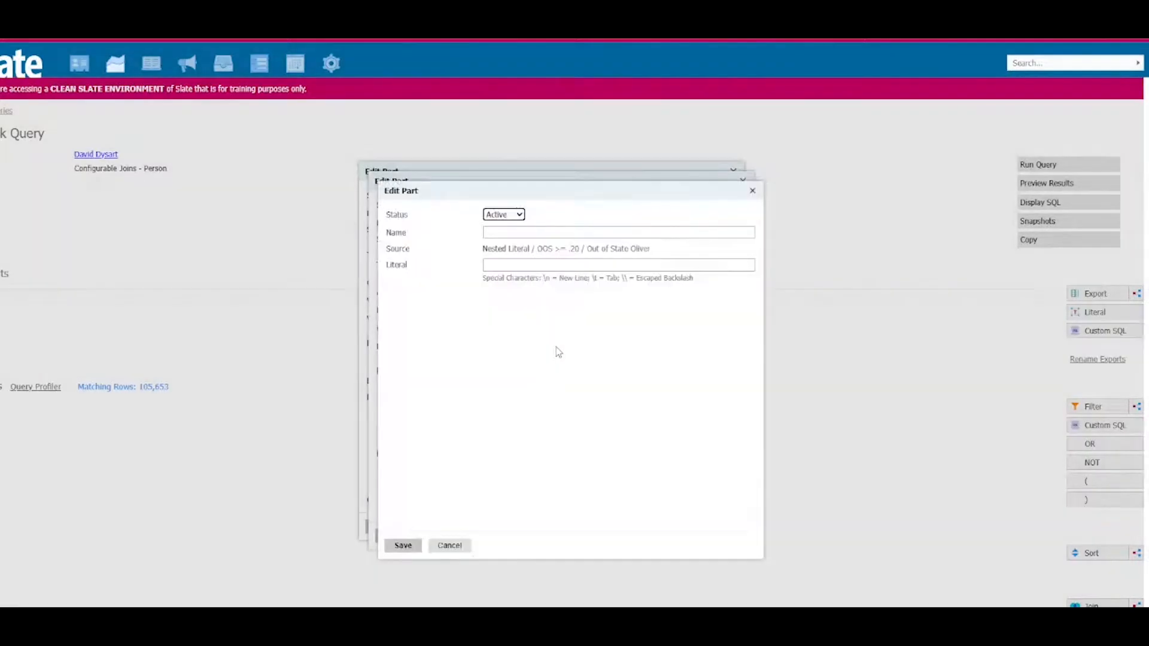
left_click(510, 232)
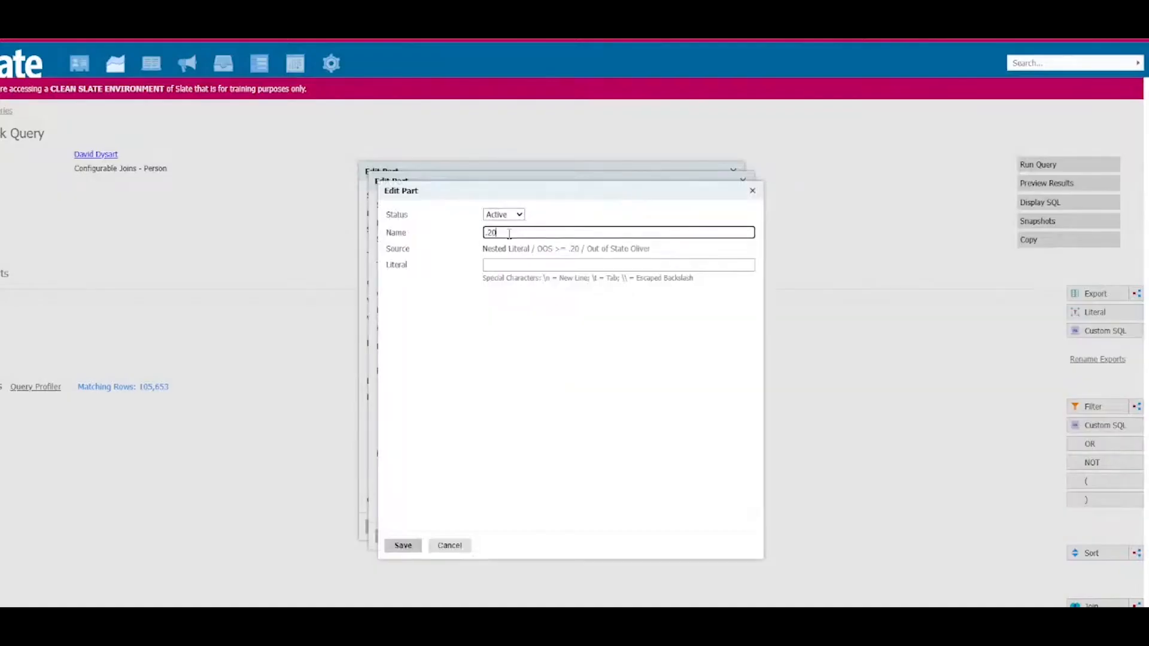
type(".20")
left_click_drag(498, 232, 479, 232)
key("ctrl+c")
left_click(504, 266)
key("ctrl+v")
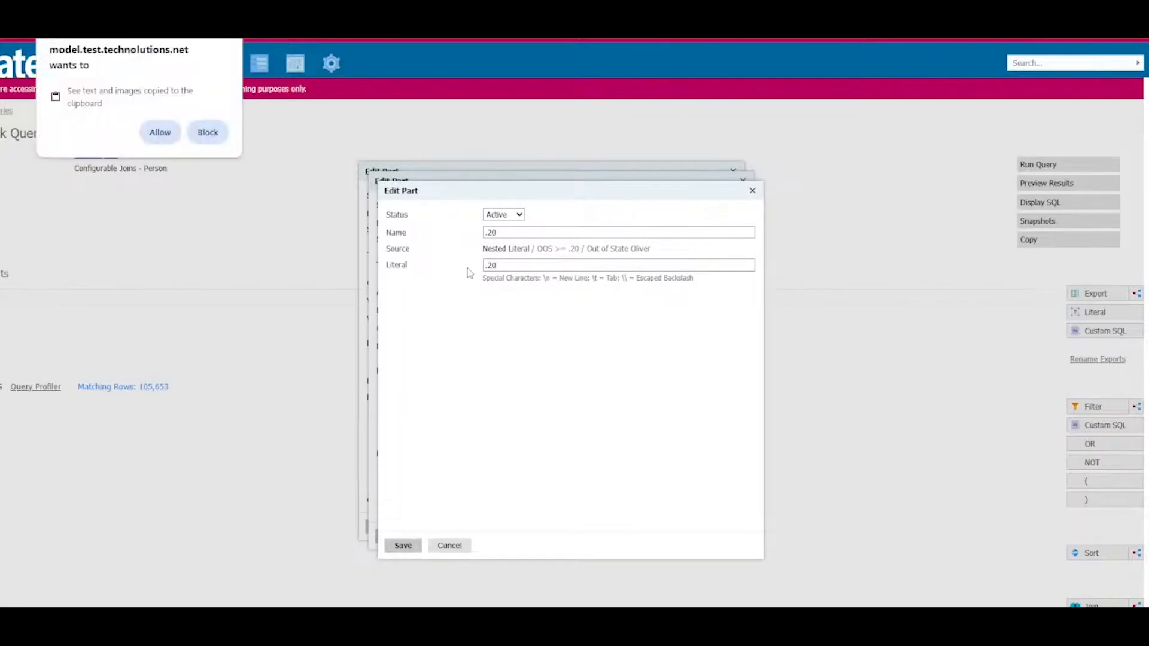
left_click(161, 132)
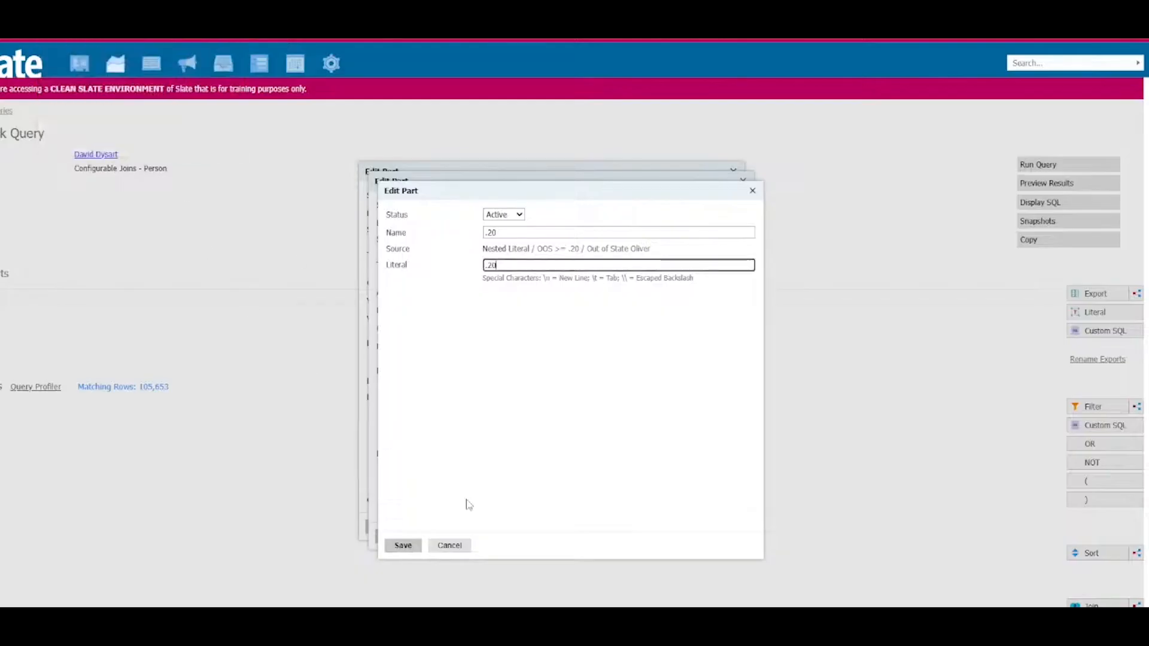
left_click(392, 551)
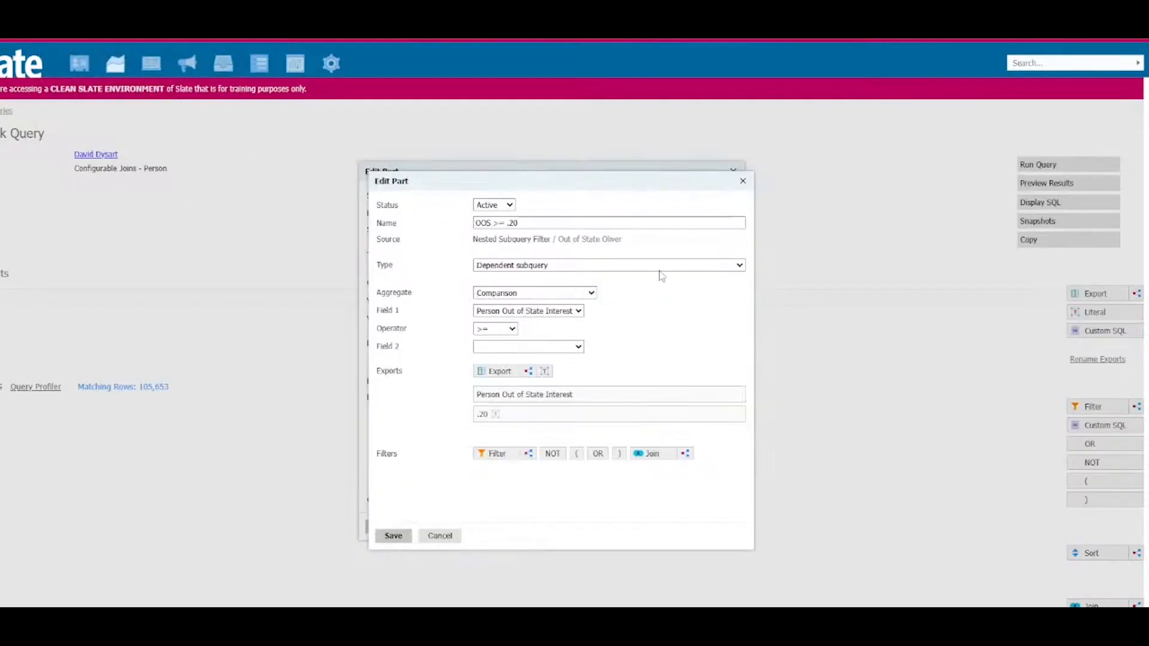
Step: Set Field 2 to the .20 literal and save the OOS >= .20 filter
left_click(527, 347)
left_click(515, 393)
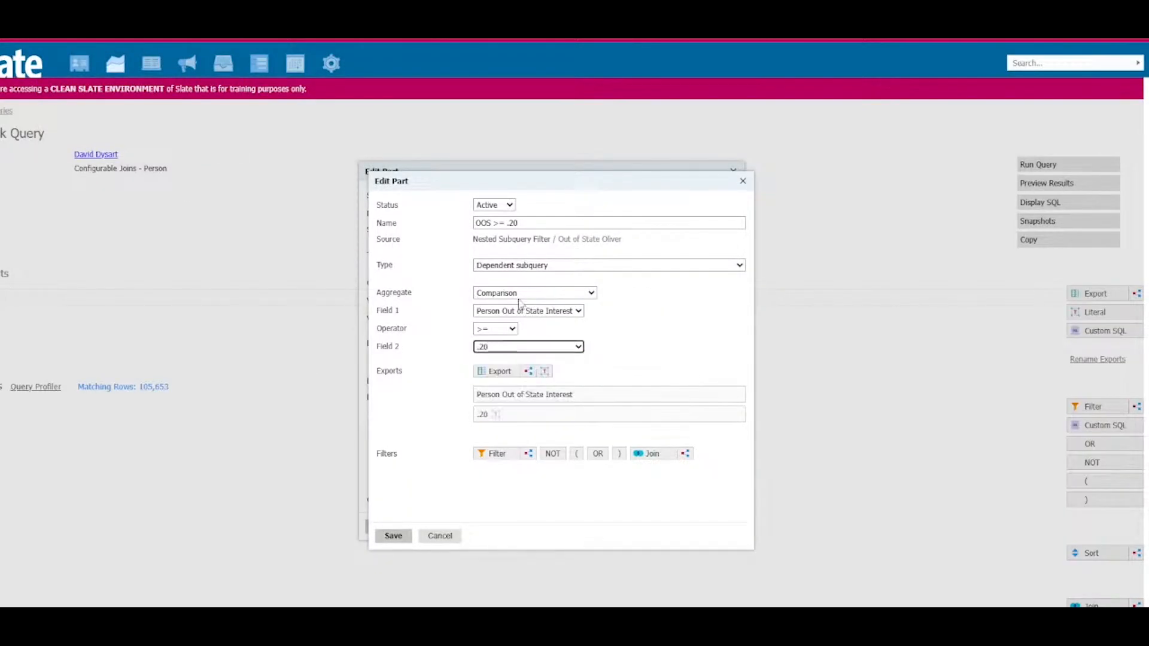
mouse_move(516, 396)
left_click(393, 537)
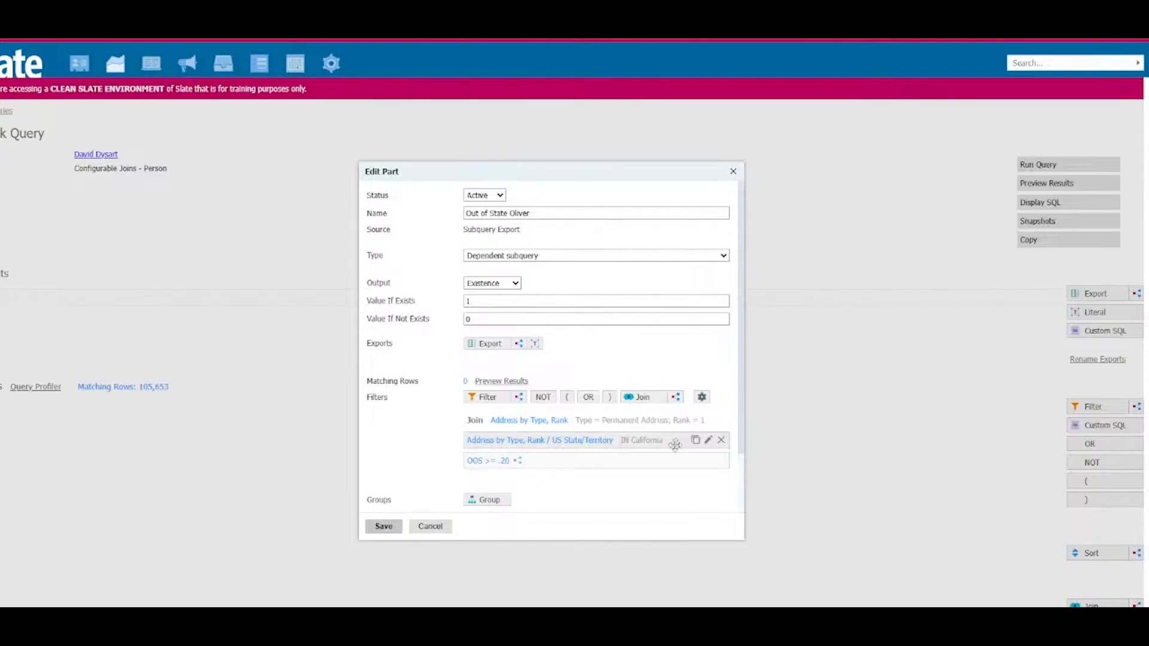
Step: Change the US State/Territory filter to NOT IN California and save the Out of State Oliver subquery export
left_click(536, 440)
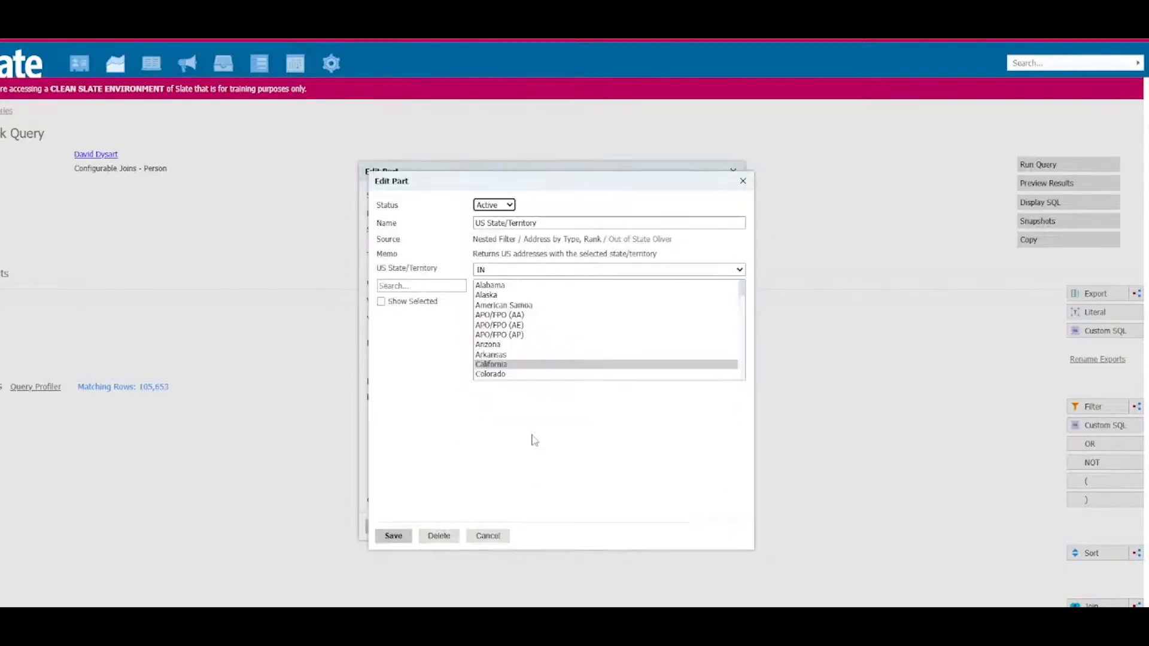
left_click(498, 270)
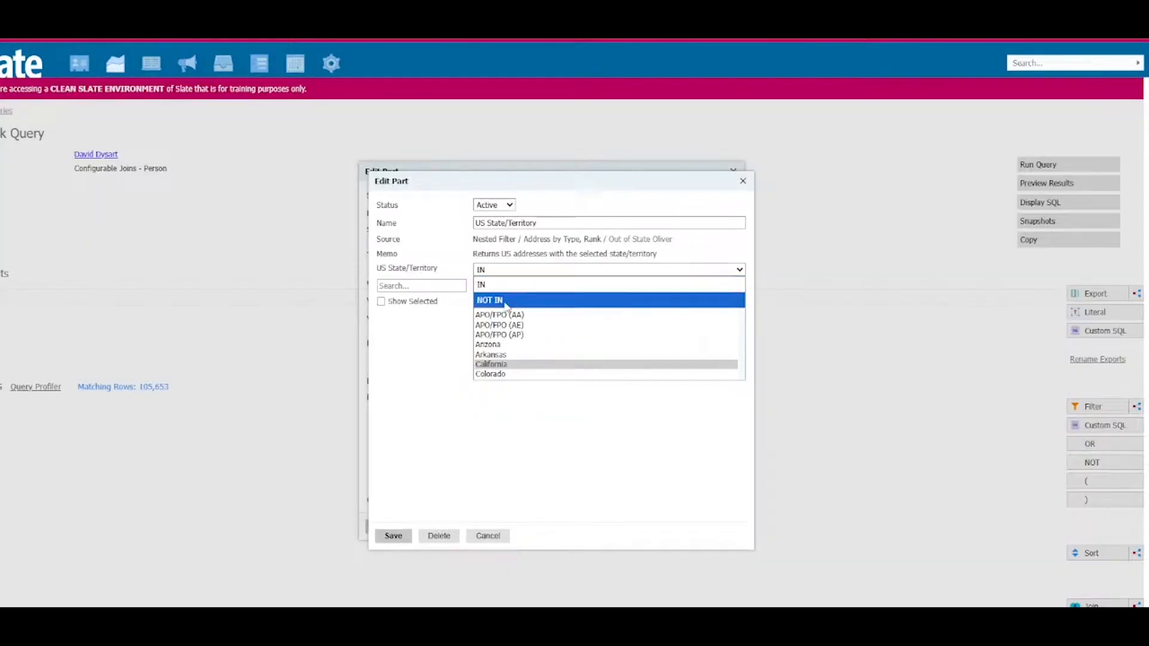
left_click(506, 301)
left_click(394, 536)
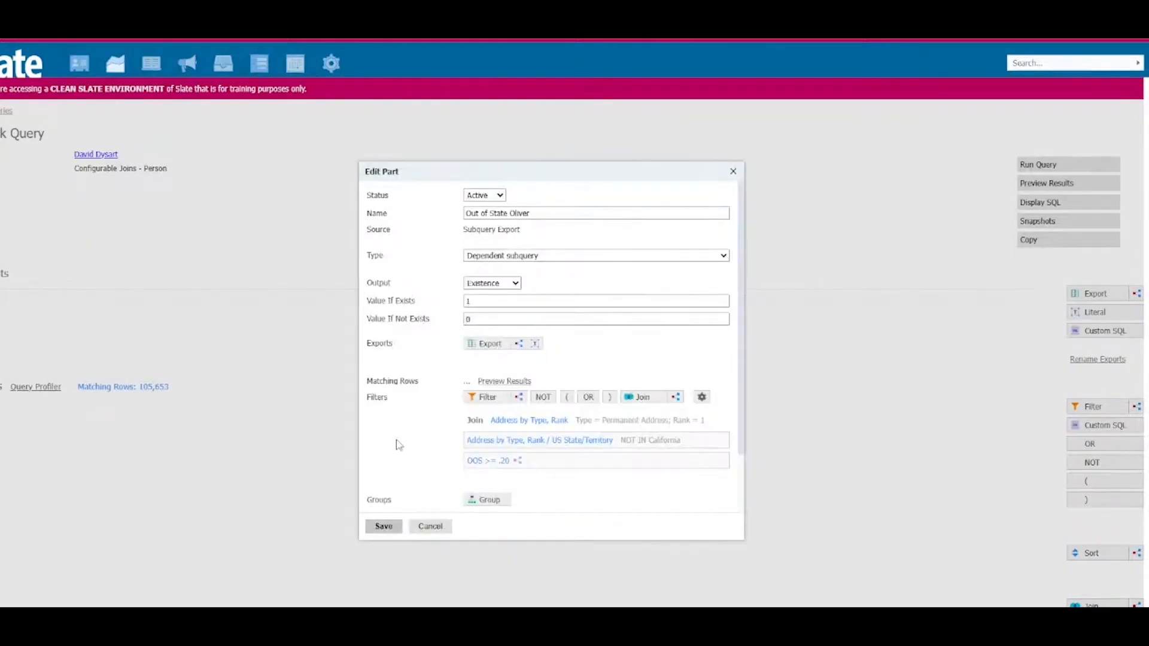
left_click(384, 527)
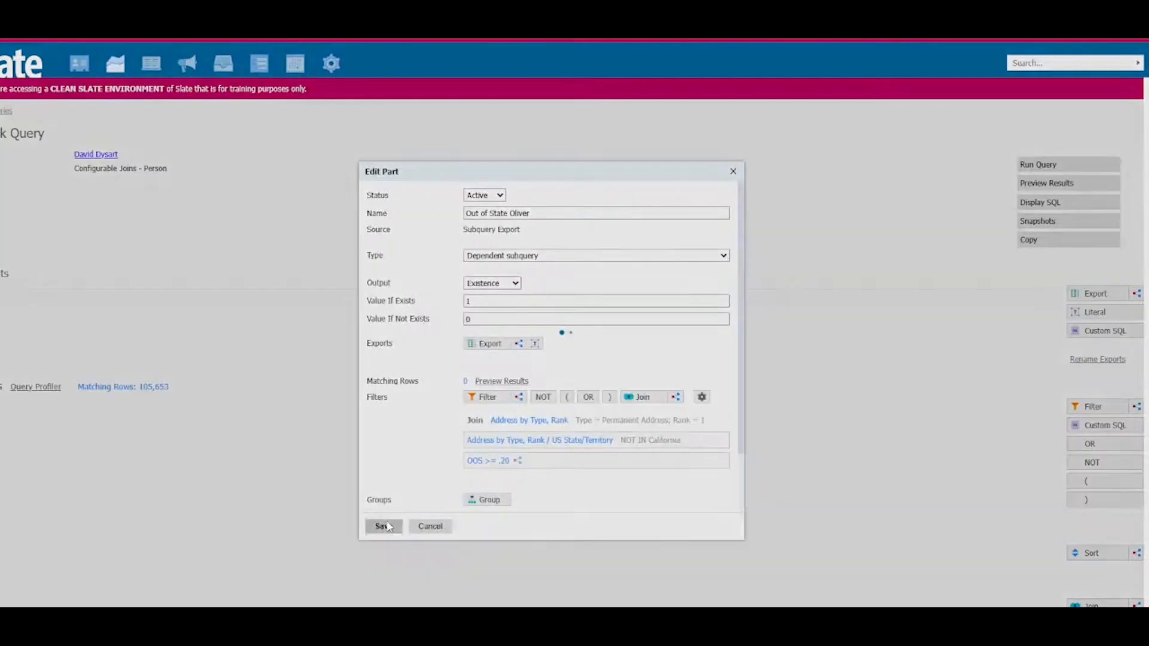